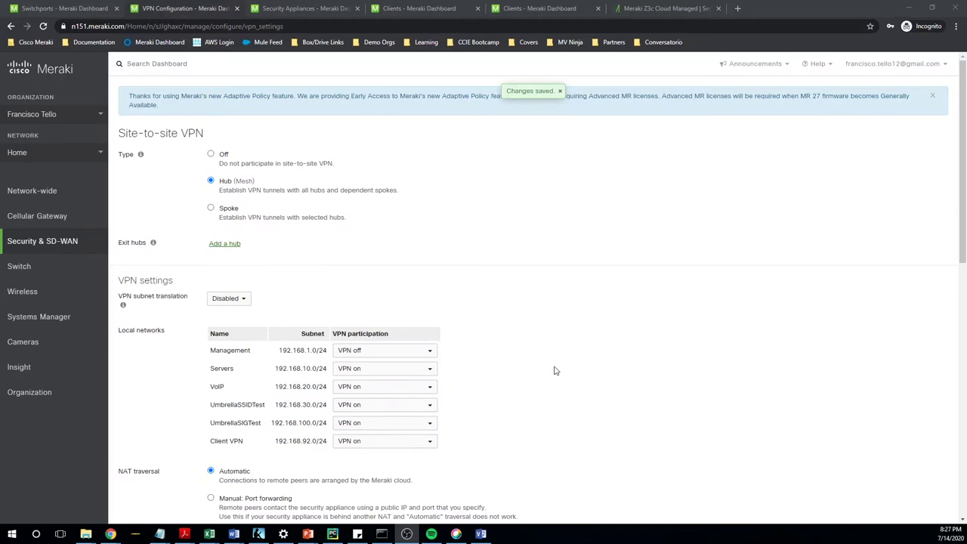
- Examine the organization-wide site-to-site VPN settings, including the firmware version note on IKEv2 support
{"action": "scroll", "coordinate": [553, 370], "scroll_direction": "down", "scroll_amount": 6}
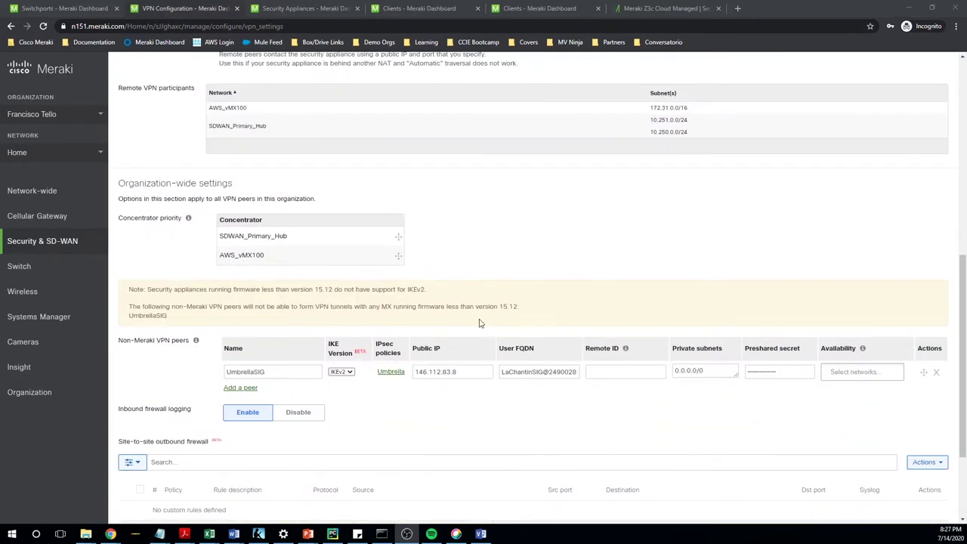
{"action": "scroll", "coordinate": [478, 327], "scroll_direction": "down", "scroll_amount": 2}
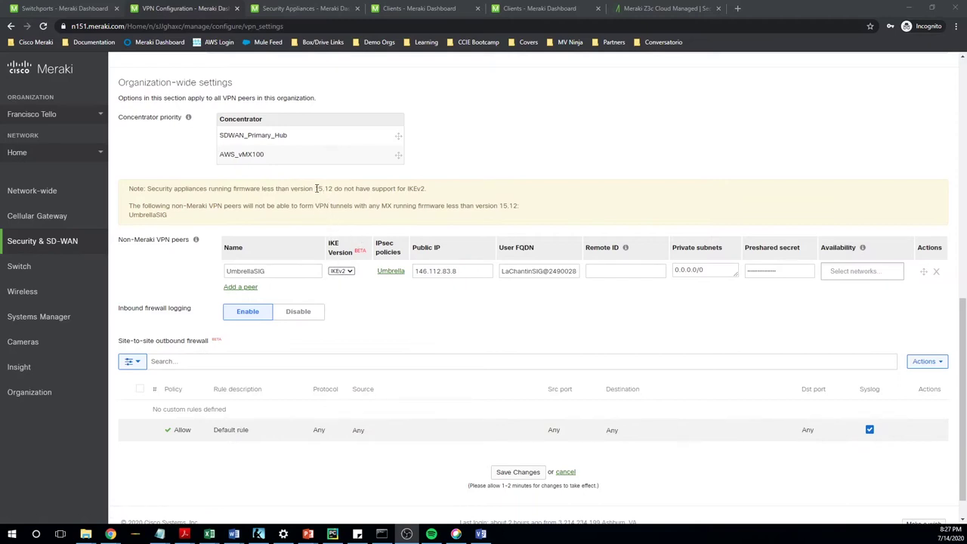
{"action": "left_click_drag", "start_coordinate": [316, 189], "coordinate": [335, 190]}
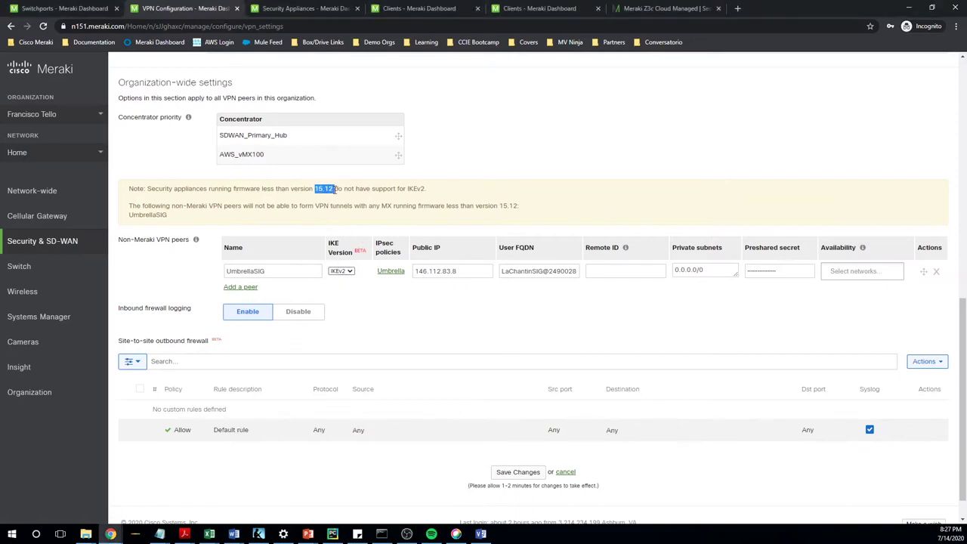
{"action": "left_click", "coordinate": [432, 321]}
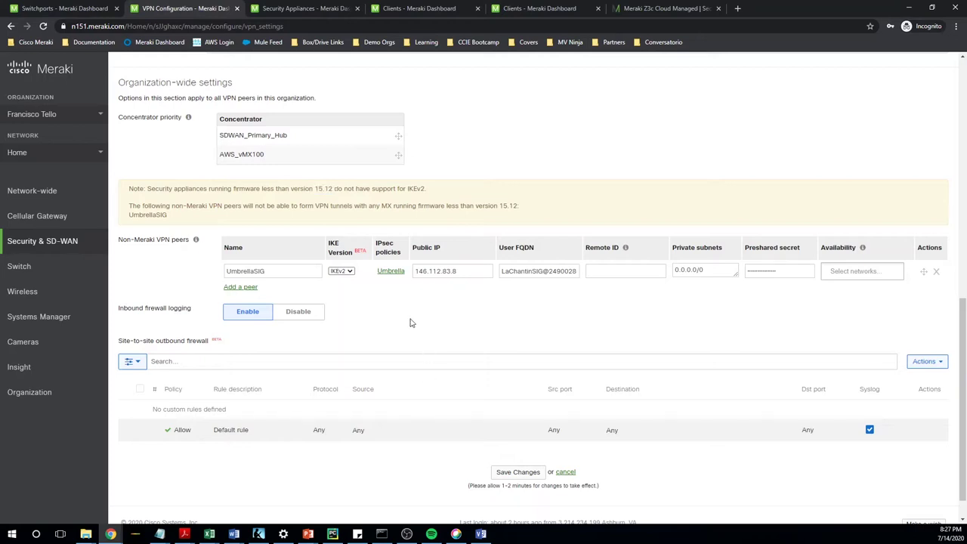
- Review the Umbrella preset in the UmbrellaSIG peer's IPsec policies and close them without updating
{"action": "left_click", "coordinate": [389, 272]}
{"action": "left_click", "coordinate": [429, 146]}
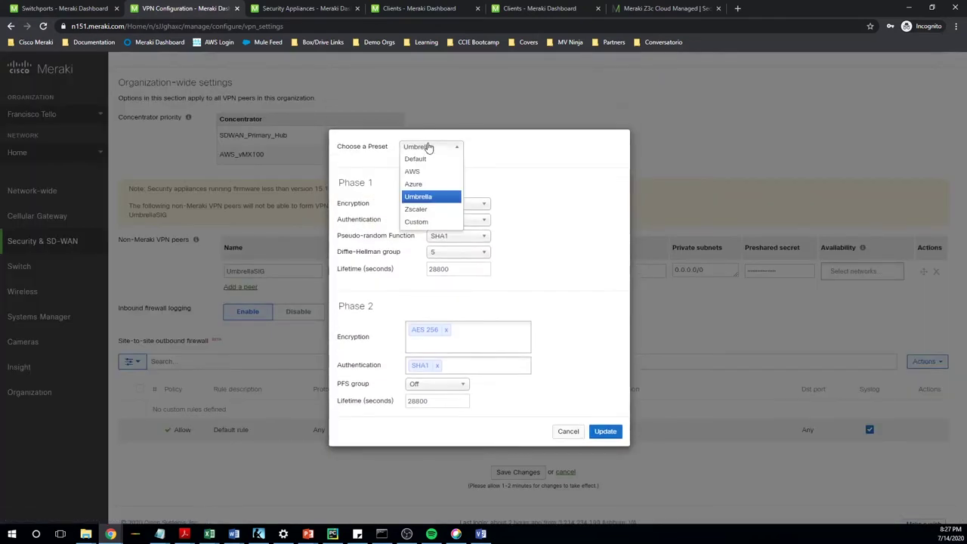
{"action": "left_click", "coordinate": [428, 199]}
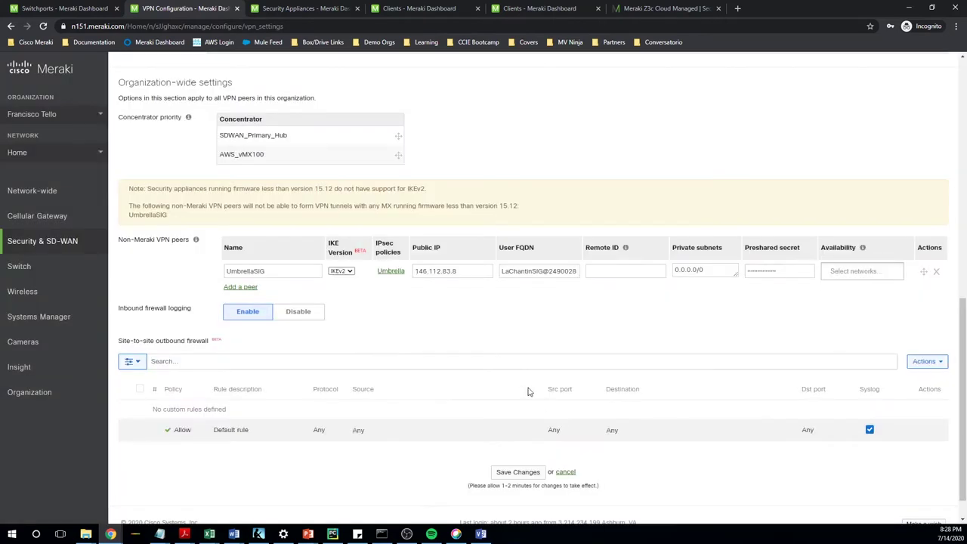
{"action": "left_click", "coordinate": [567, 432]}
- Examine the UmbrellaSIG peer's public IP, user FQDN and the network choices for its availability
{"action": "left_click_drag", "start_coordinate": [462, 270], "coordinate": [414, 271]}
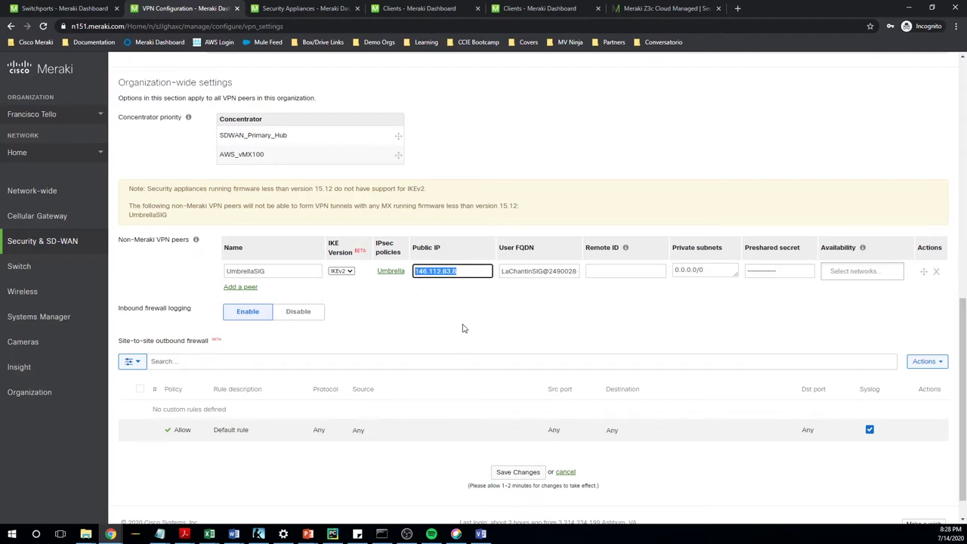
{"action": "left_click", "coordinate": [509, 333]}
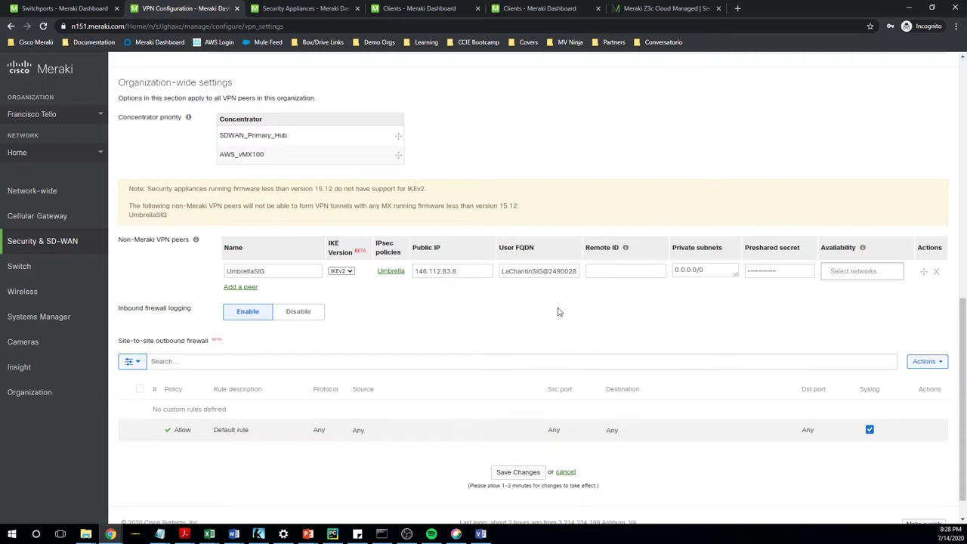
{"action": "left_click_drag", "start_coordinate": [502, 270], "coordinate": [613, 304]}
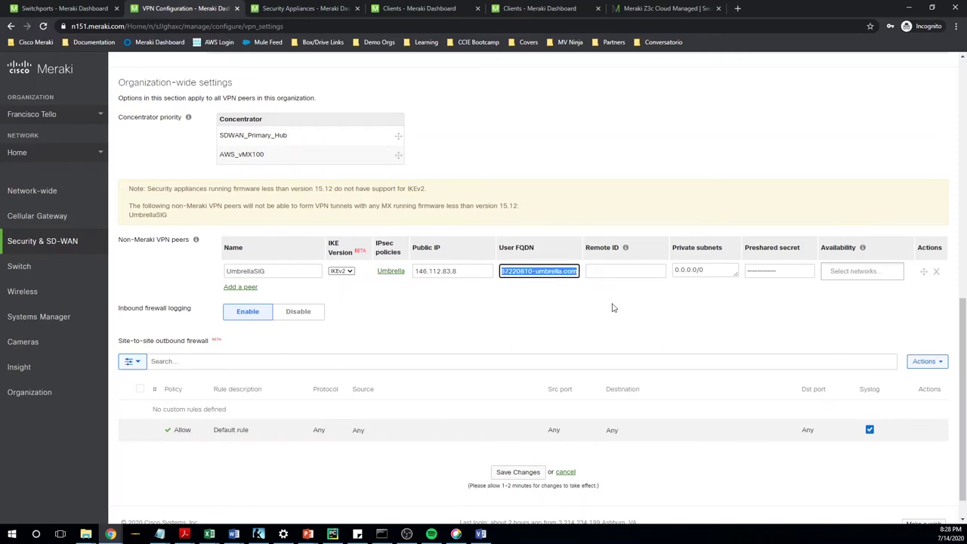
{"action": "left_click", "coordinate": [617, 312]}
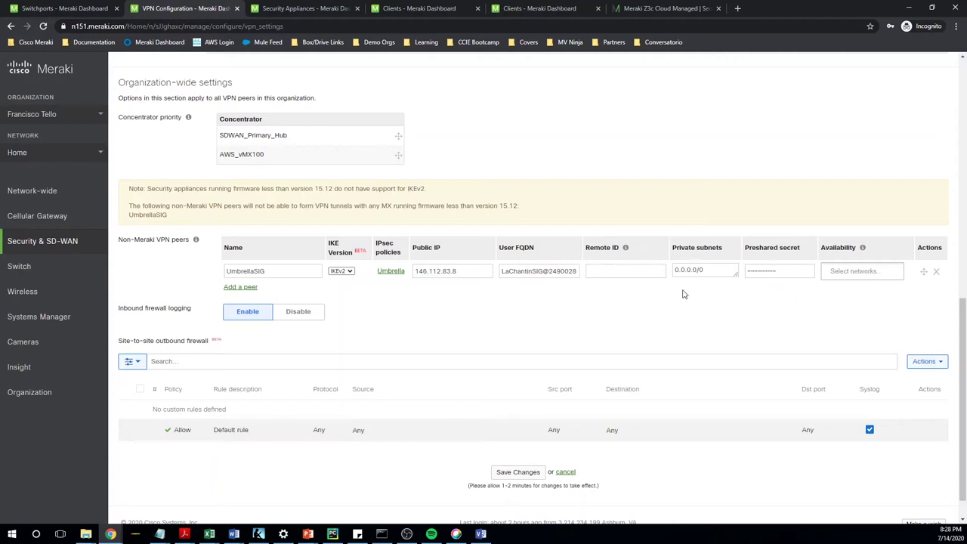
{"action": "left_click", "coordinate": [856, 272]}
{"action": "left_click", "coordinate": [798, 308]}
{"action": "left_click", "coordinate": [846, 271]}
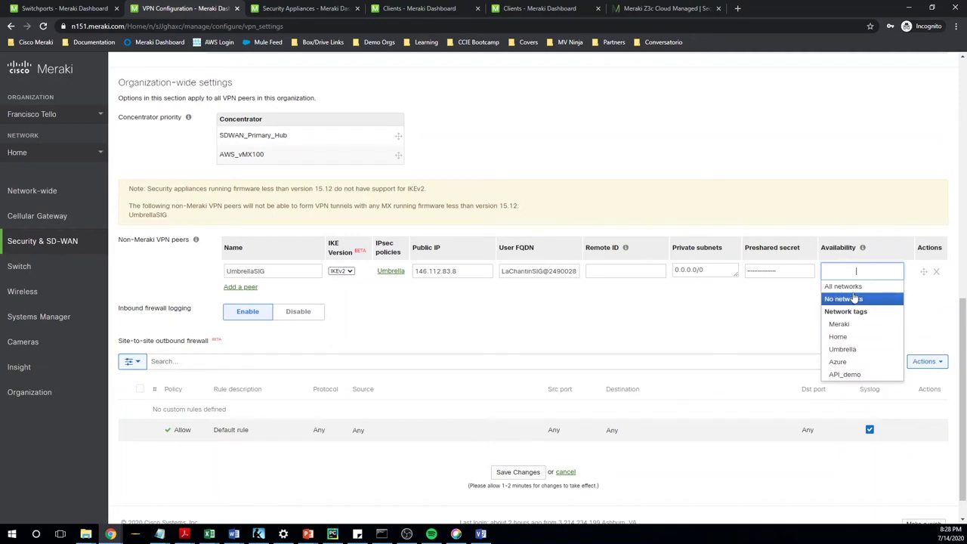
{"action": "left_click", "coordinate": [740, 306]}
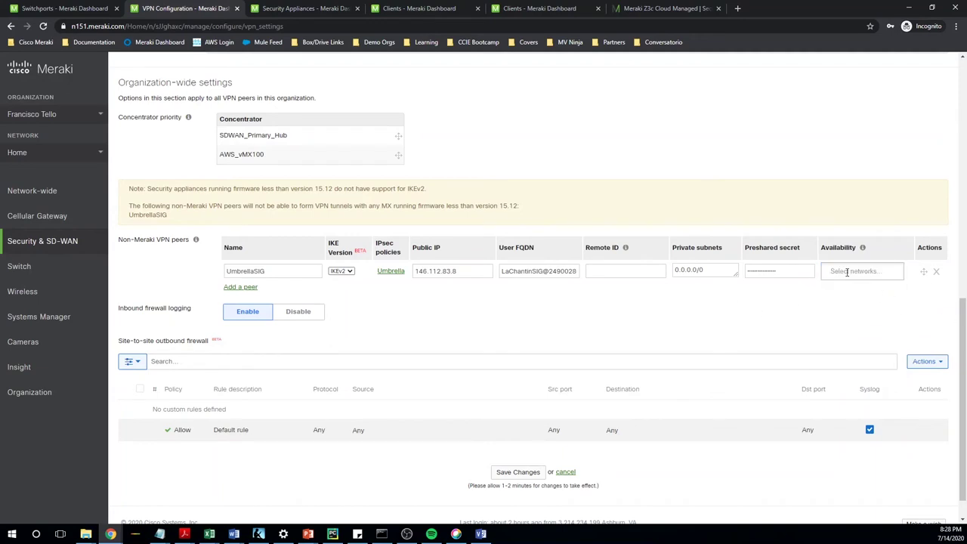
- Switch to the Cisco Umbrella dashboard, inspect the Meraki MX network tunnel's details and Tunnel ID, and return to the tunnel list
{"action": "left_click", "coordinate": [111, 535]}
{"action": "left_click", "coordinate": [529, 484]}
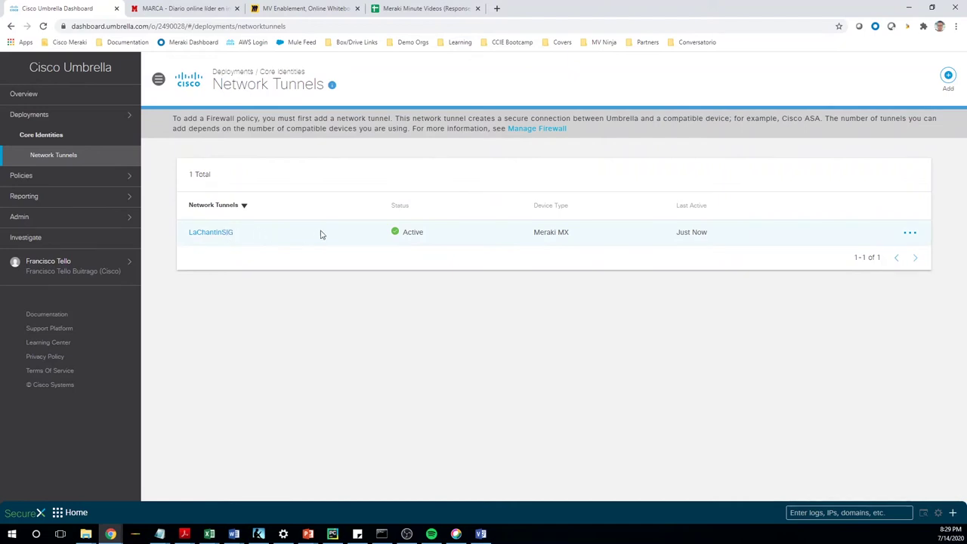
{"action": "left_click", "coordinate": [909, 233]}
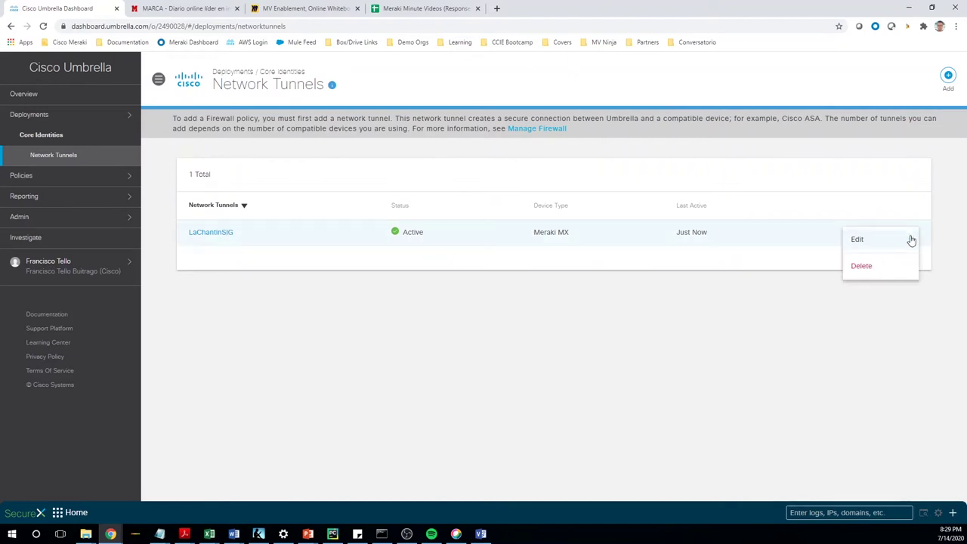
{"action": "left_click", "coordinate": [868, 239]}
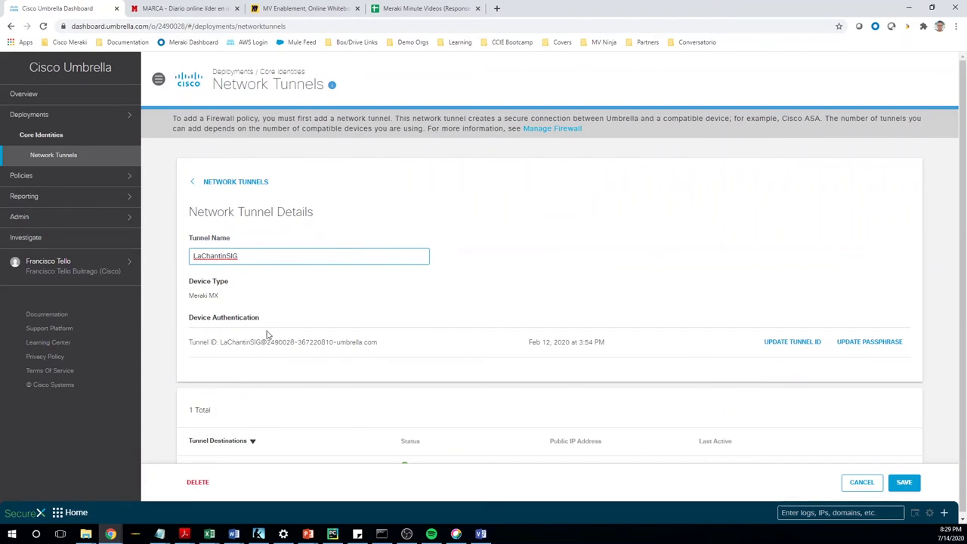
{"action": "left_click_drag", "start_coordinate": [220, 342], "coordinate": [346, 341]}
{"action": "left_click", "coordinate": [408, 350]}
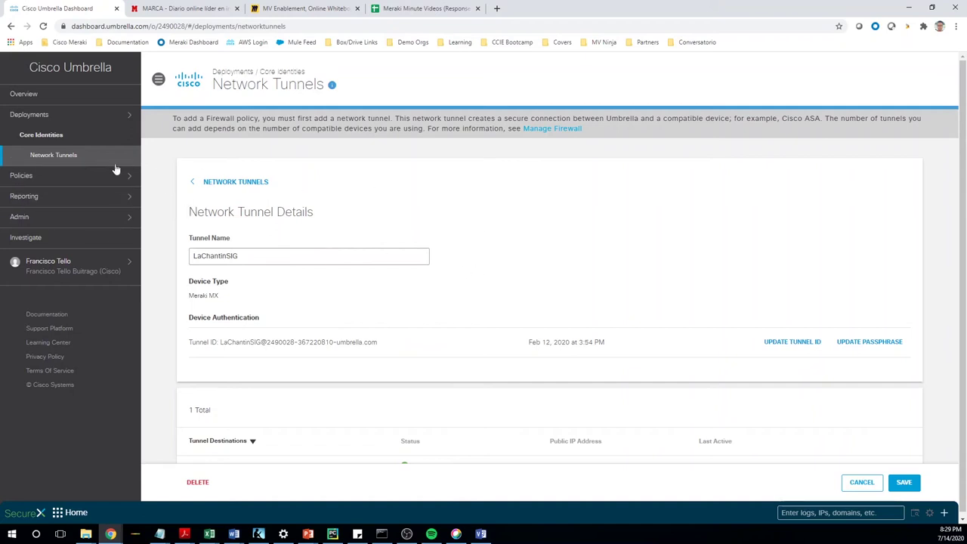
{"action": "left_click", "coordinate": [191, 182]}
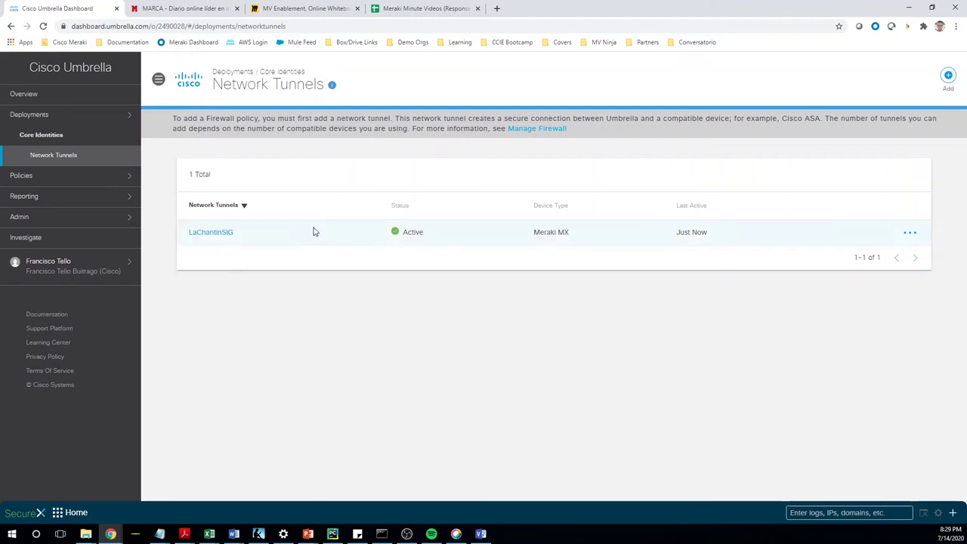
{"action": "left_click", "coordinate": [381, 533]}
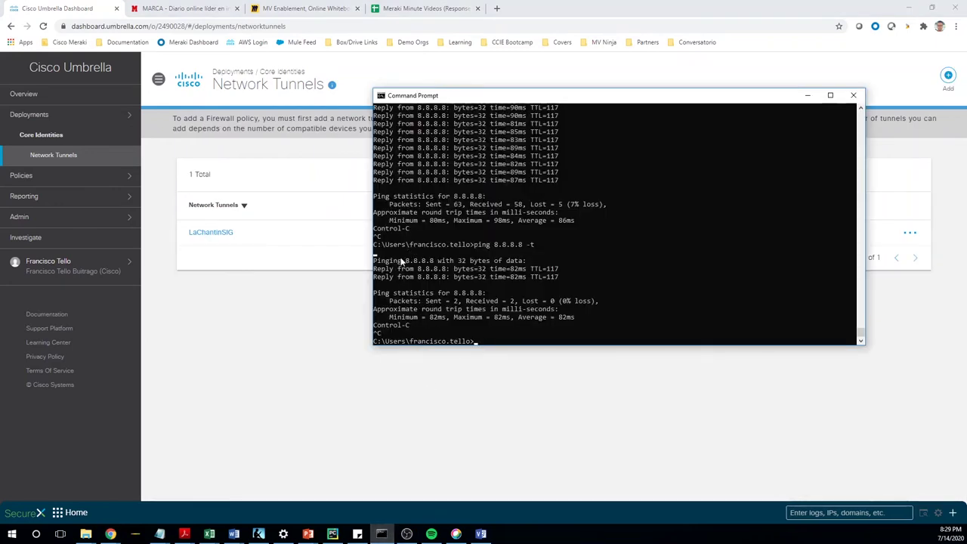
{"action": "left_click", "coordinate": [263, 342]}
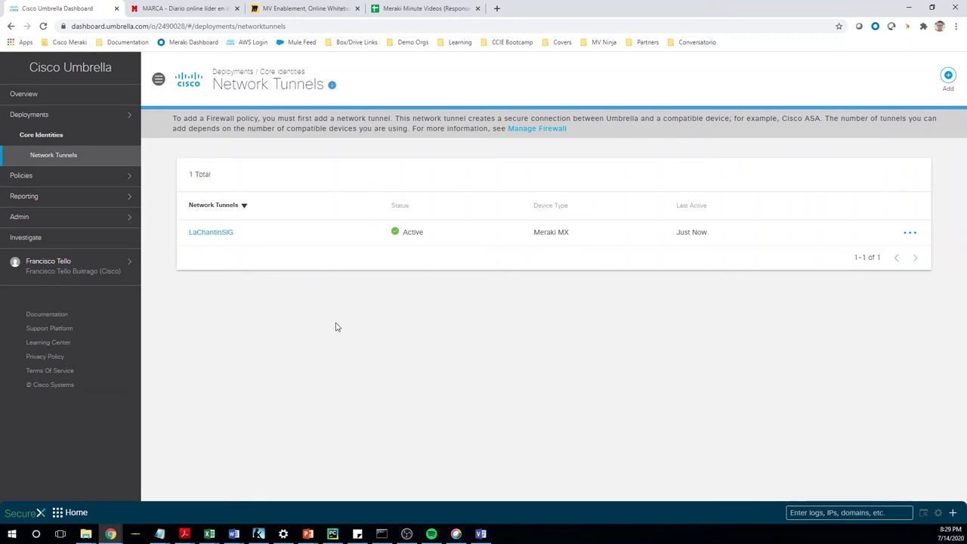
- Open the Web Policies and expand SIG_Policy to review its applied settings
{"action": "left_click", "coordinate": [87, 183]}
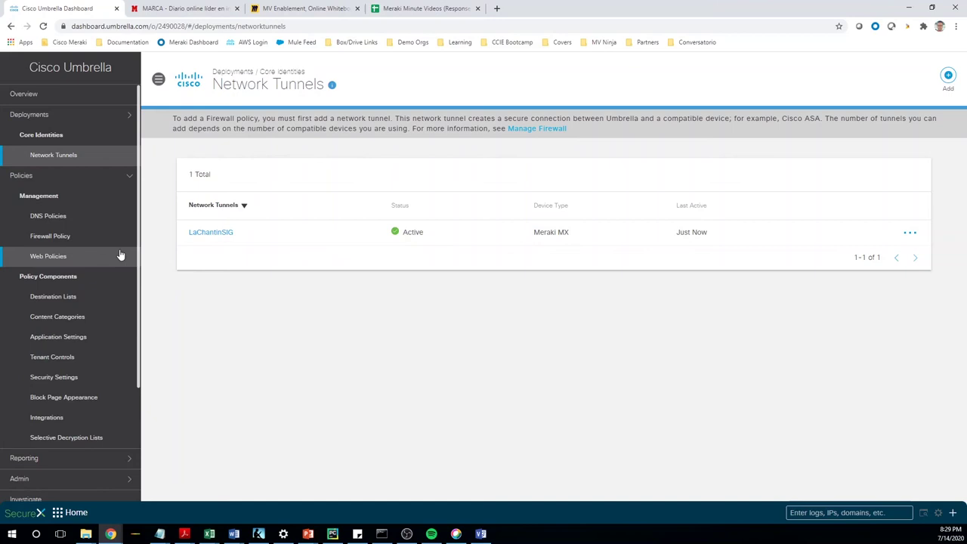
{"action": "left_click", "coordinate": [98, 238]}
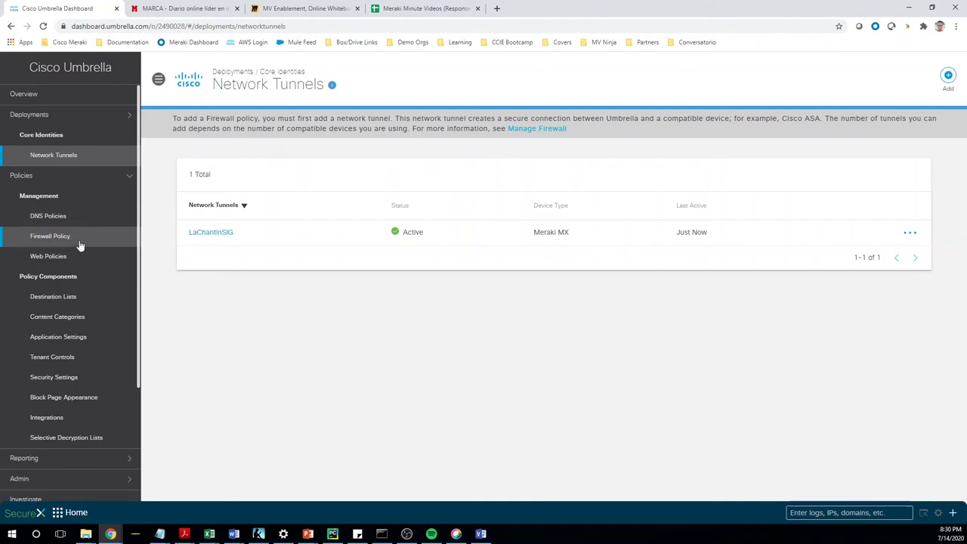
{"action": "left_click", "coordinate": [53, 257]}
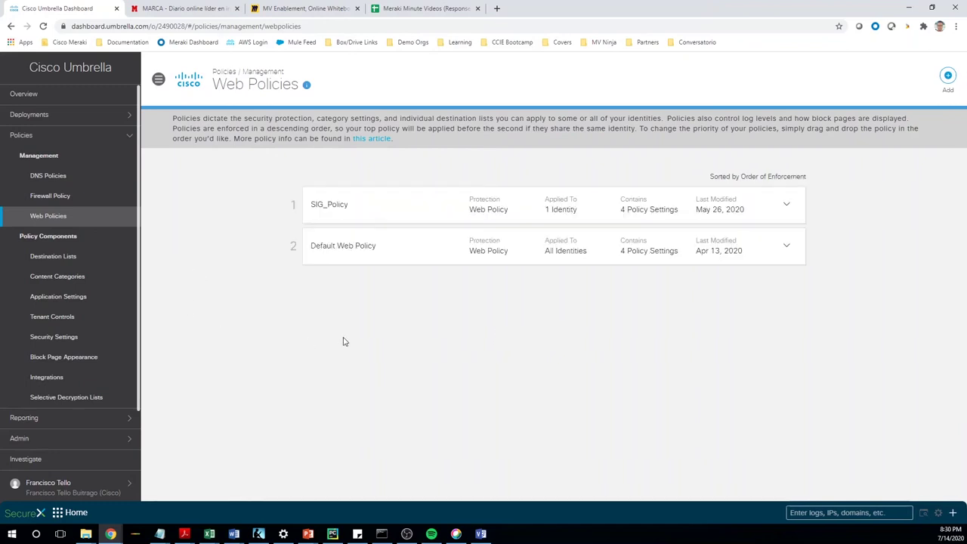
{"action": "left_click", "coordinate": [785, 204]}
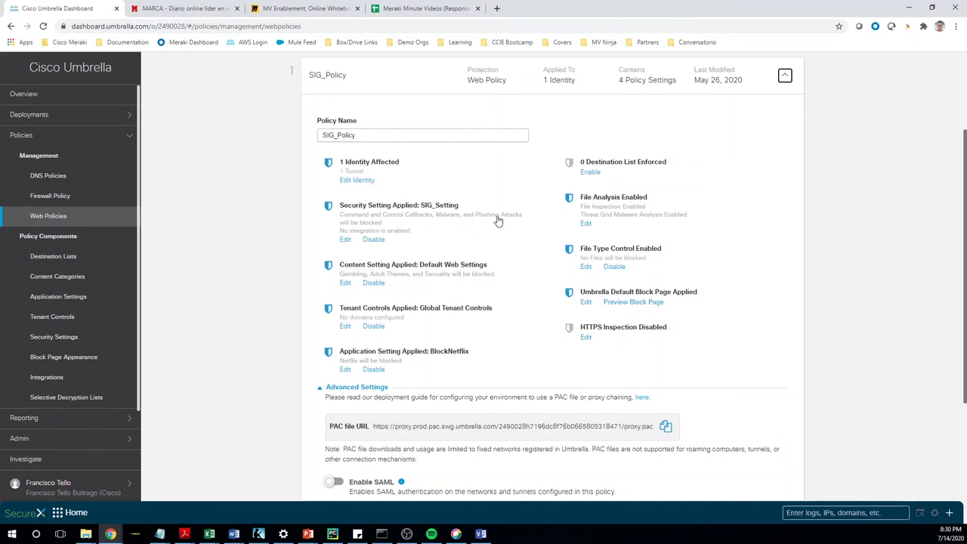
- Open the Firewall Policy page and start a continuous ping to 8.8.8.8 in Command Prompt
{"action": "left_click", "coordinate": [44, 196]}
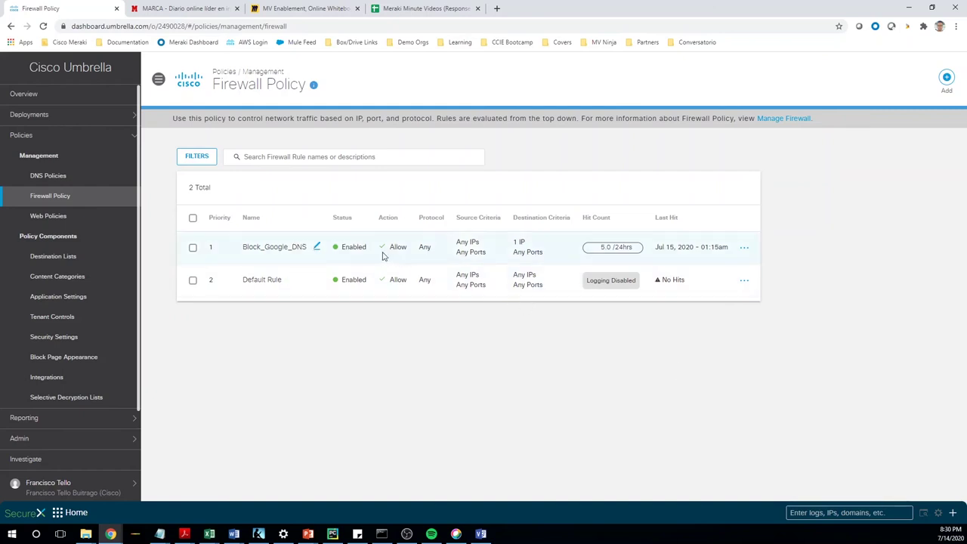
{"action": "left_click", "coordinate": [381, 534]}
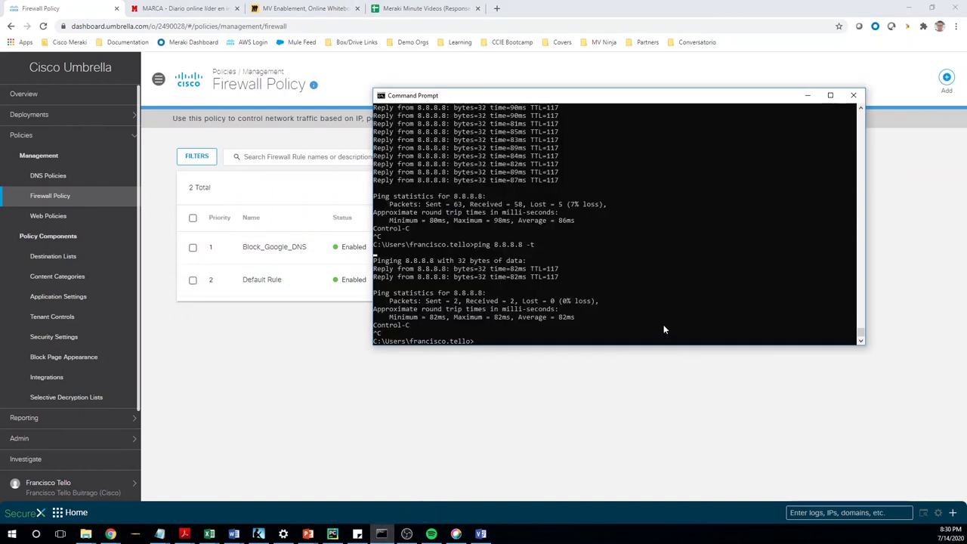
{"action": "key", "text": "Up"}
{"action": "key", "text": "Return"}
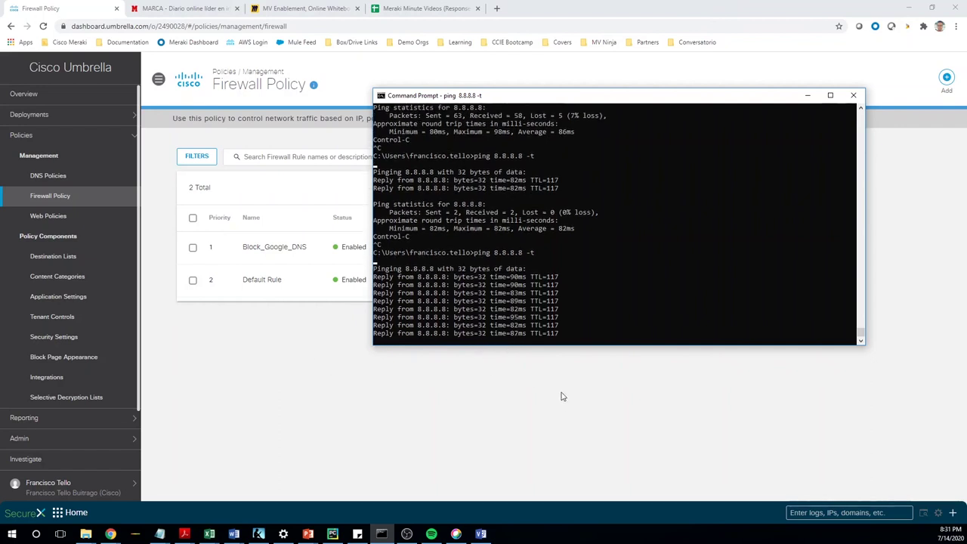
- Set the Block_Google_DNS firewall rule's action to Block and check the running ping in Command Prompt
{"action": "left_click", "coordinate": [632, 363]}
{"action": "left_click", "coordinate": [747, 251]}
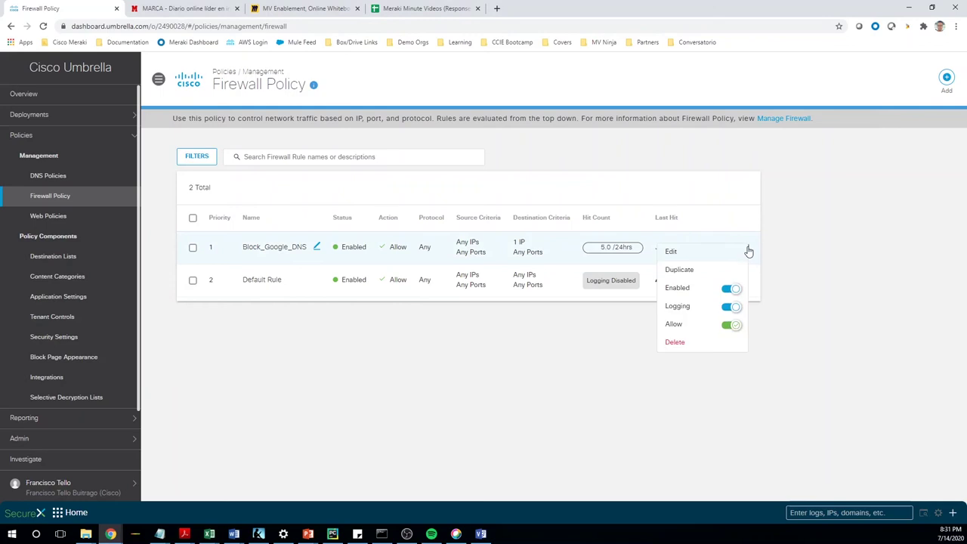
{"action": "left_click", "coordinate": [732, 325]}
{"action": "left_click", "coordinate": [542, 406]}
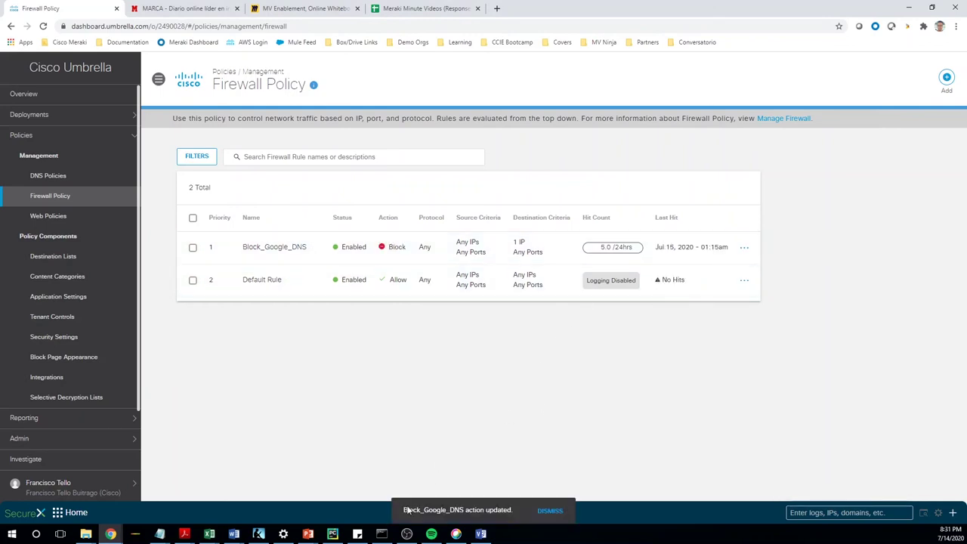
{"action": "left_click", "coordinate": [382, 533]}
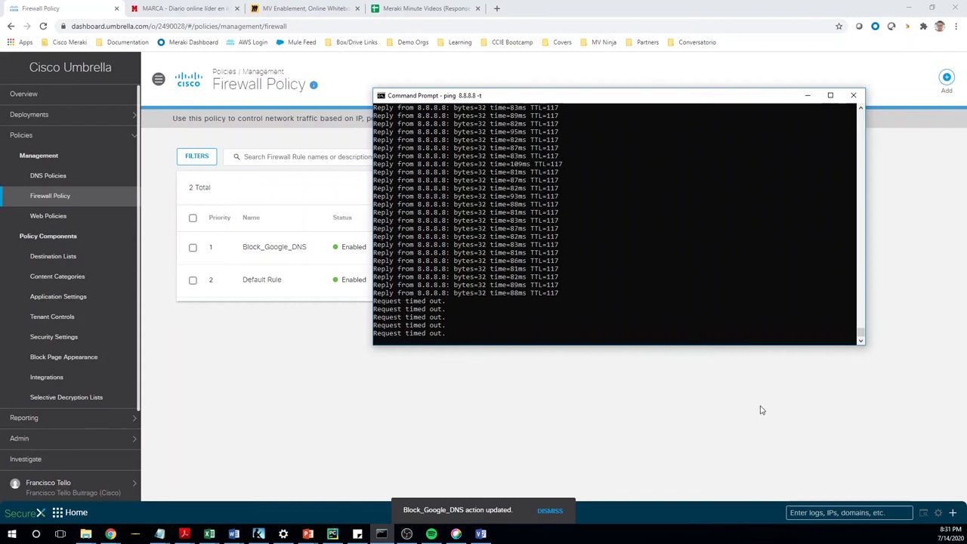
{"action": "left_click", "coordinate": [578, 378]}
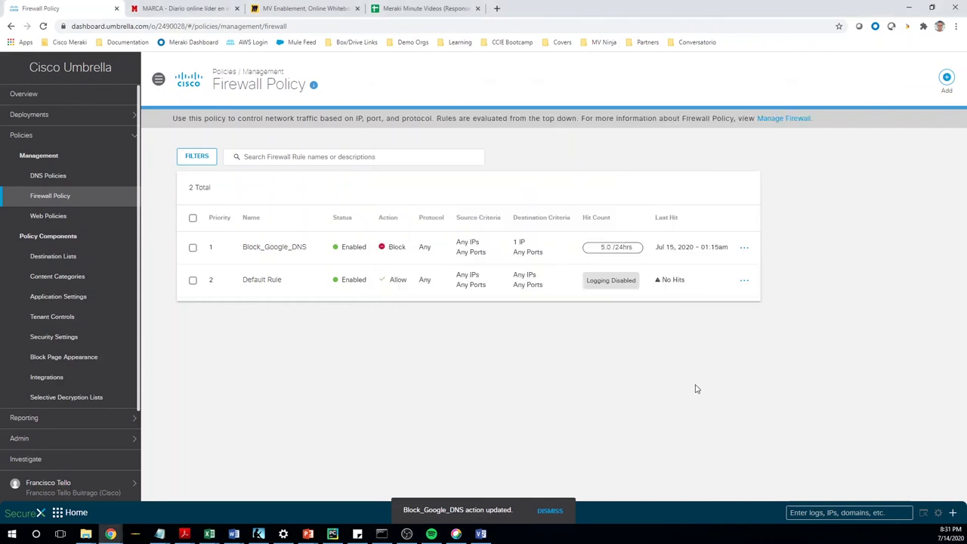
- Set the Block_Google_DNS firewall rule's action back to Allow and check the running ping again
{"action": "left_click", "coordinate": [746, 250]}
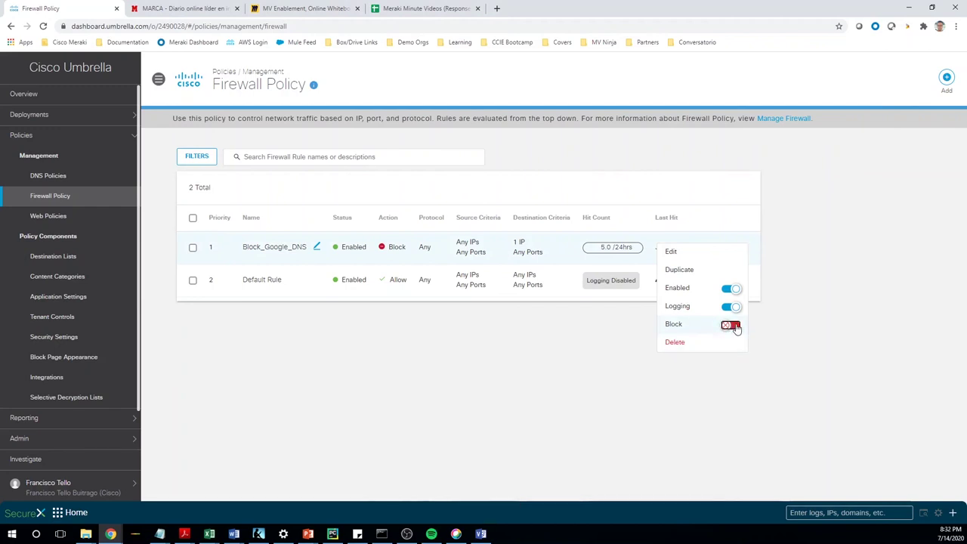
{"action": "left_click", "coordinate": [734, 327]}
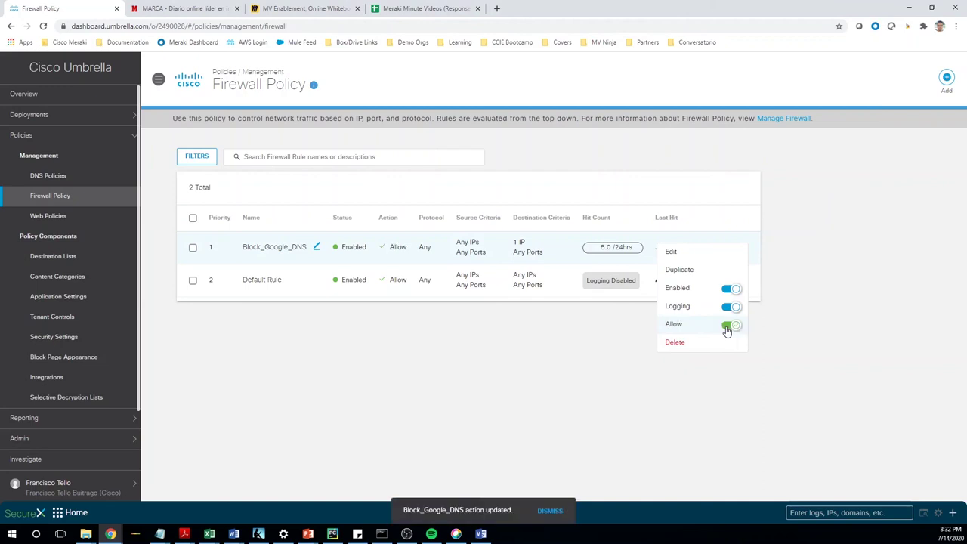
{"action": "left_click", "coordinate": [614, 344]}
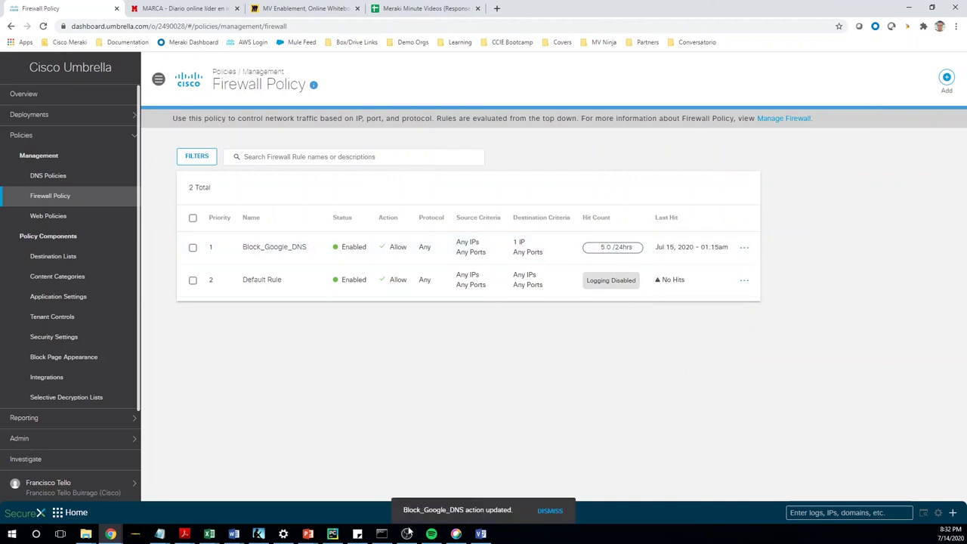
{"action": "left_click", "coordinate": [381, 533]}
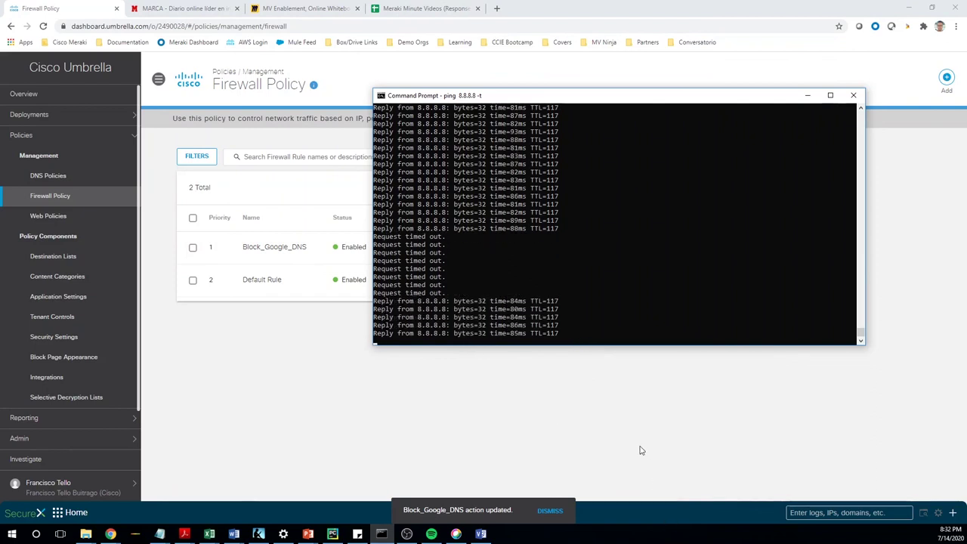
{"action": "left_click", "coordinate": [527, 413]}
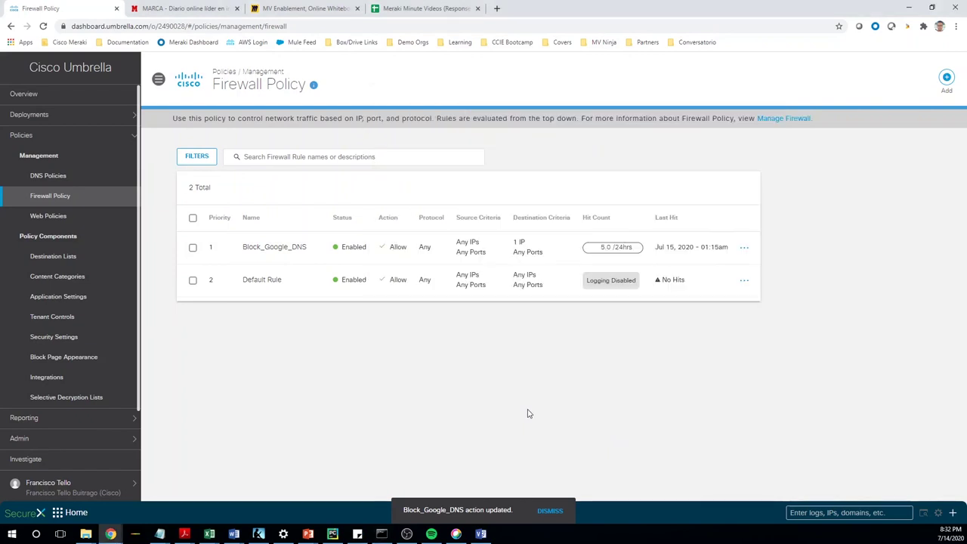